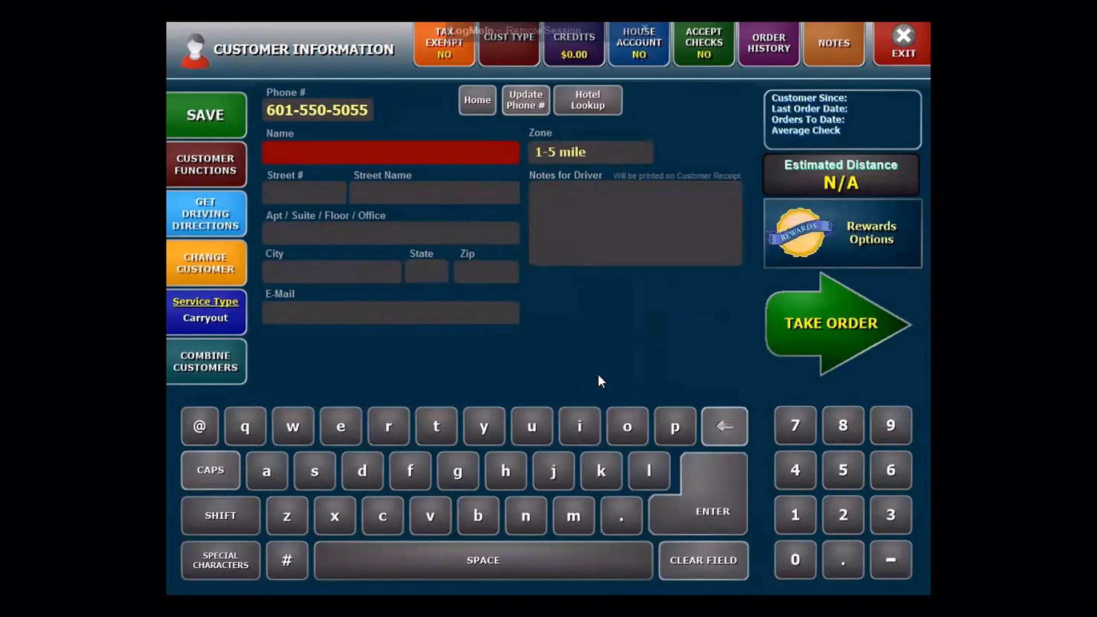
Step: Enter TEST as the carryout customer's name and bring up their rewards enrollment options
{"action": "type", "text": "TEST"}
{"action": "left_click", "coordinate": [859, 238]}
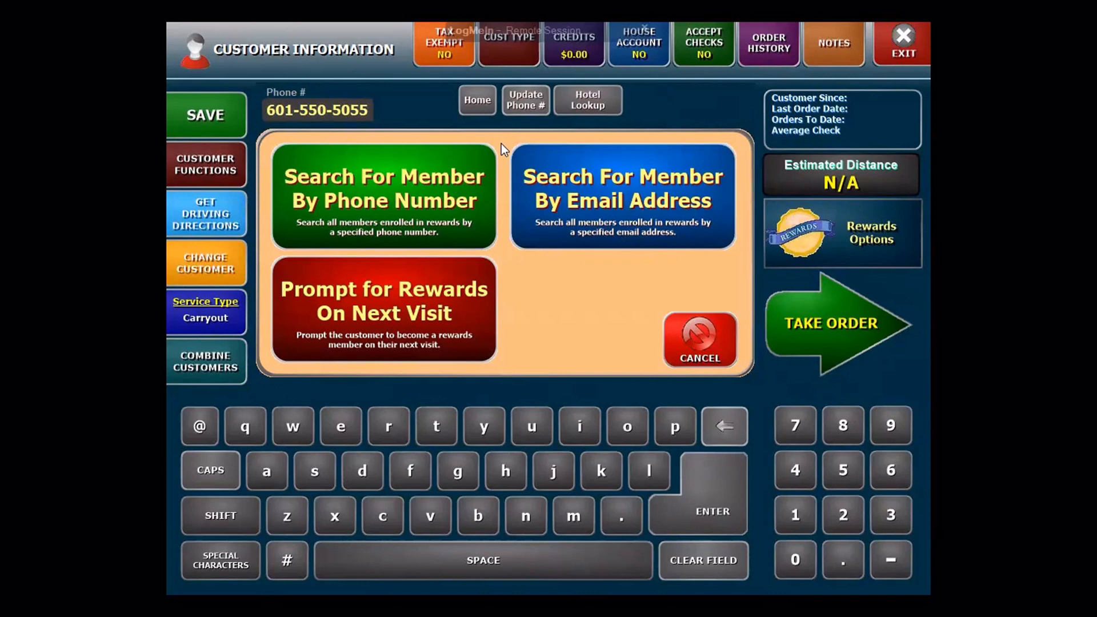
Step: Dismiss the rewards popup, fill in the customer's e-mail address, and continue to rewards signup
{"action": "left_click", "coordinate": [709, 349]}
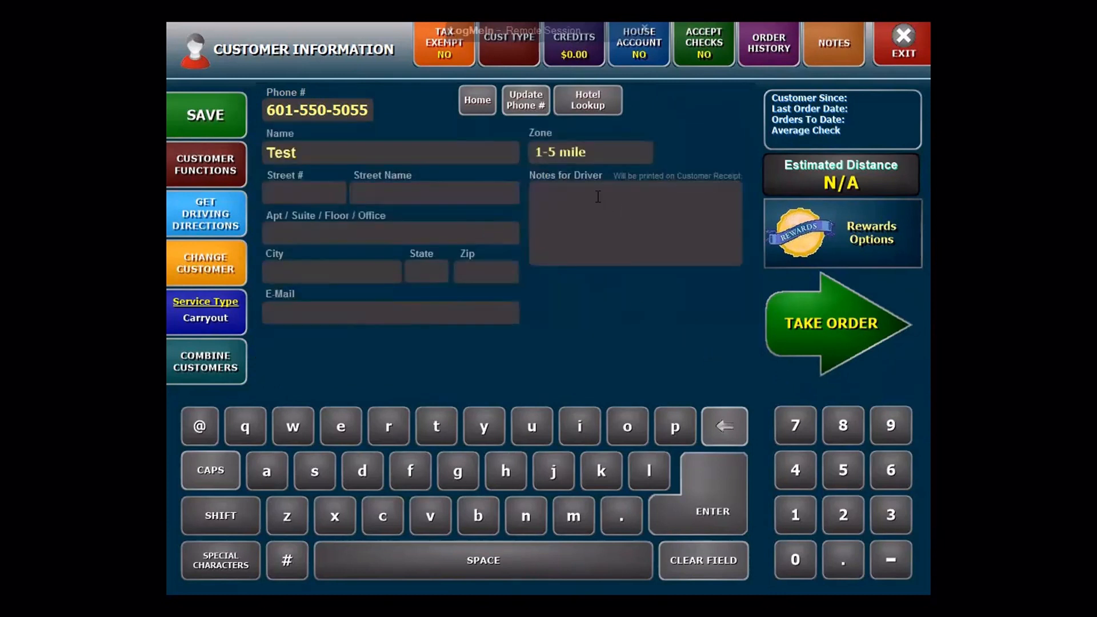
{"action": "left_click", "coordinate": [438, 317]}
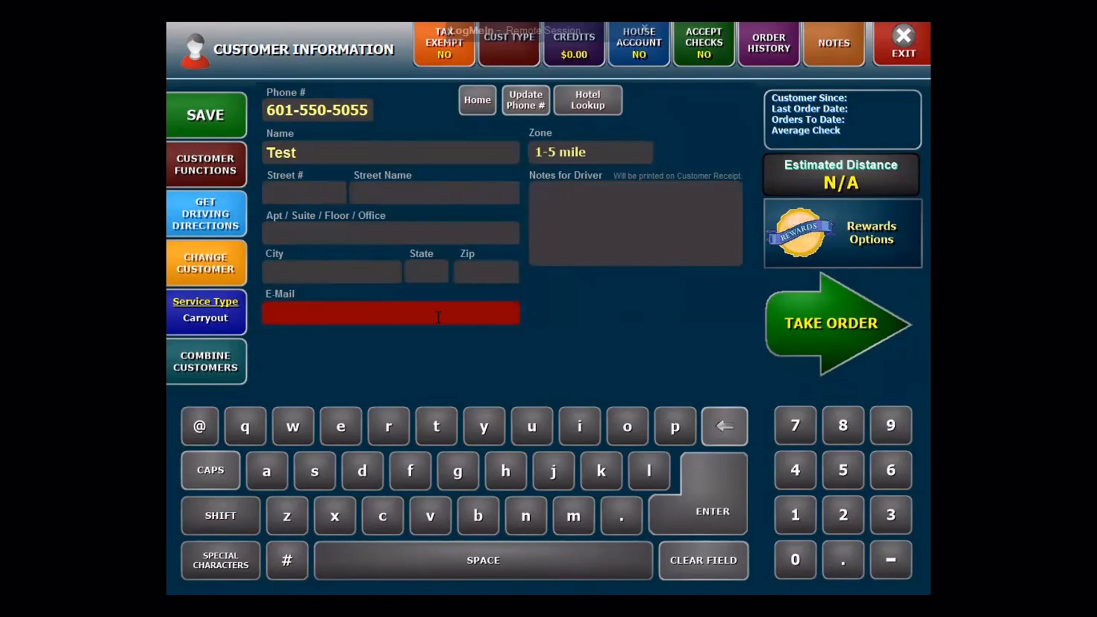
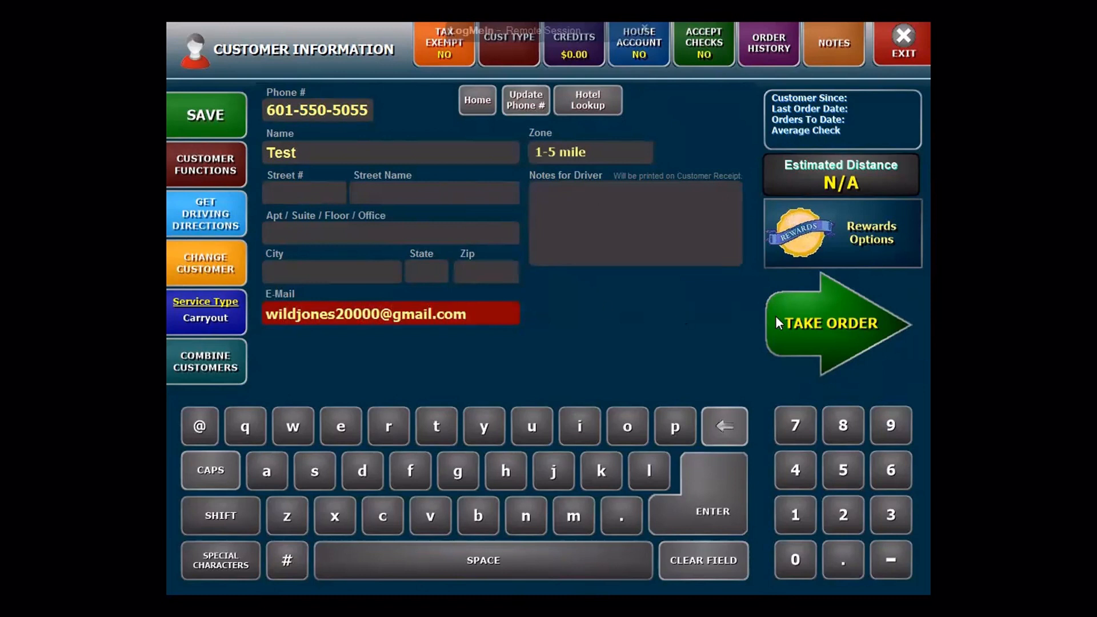
{"action": "left_click", "coordinate": [807, 319]}
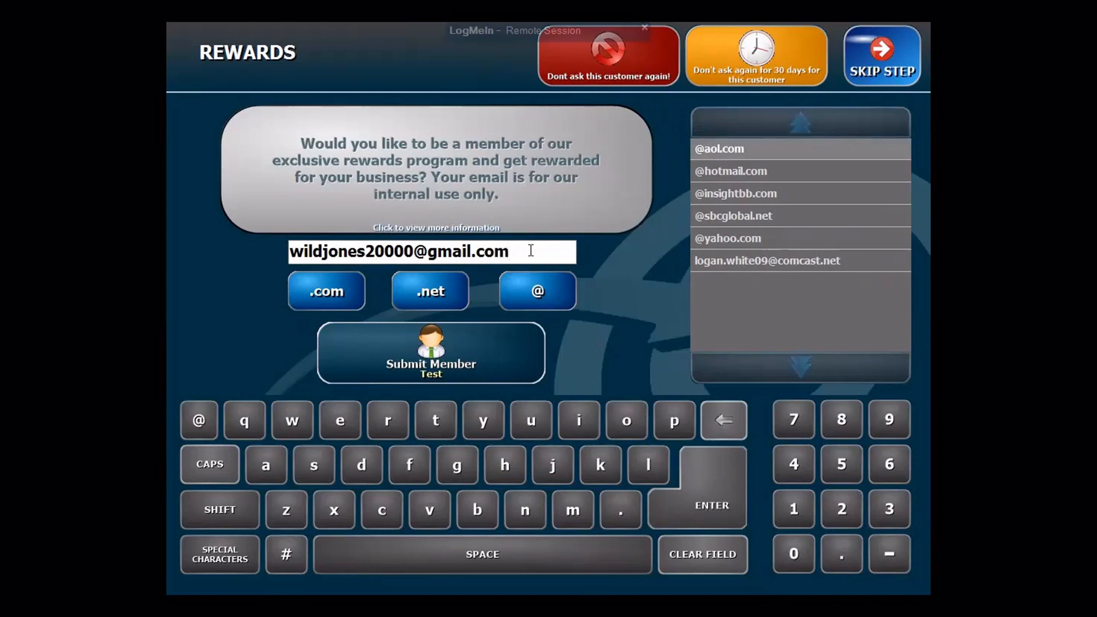
Step: Check the entered e-mail and submit Test as a new rewards member
{"action": "left_click_drag", "start_coordinate": [510, 250], "coordinate": [415, 247]}
{"action": "left_click", "coordinate": [573, 250]}
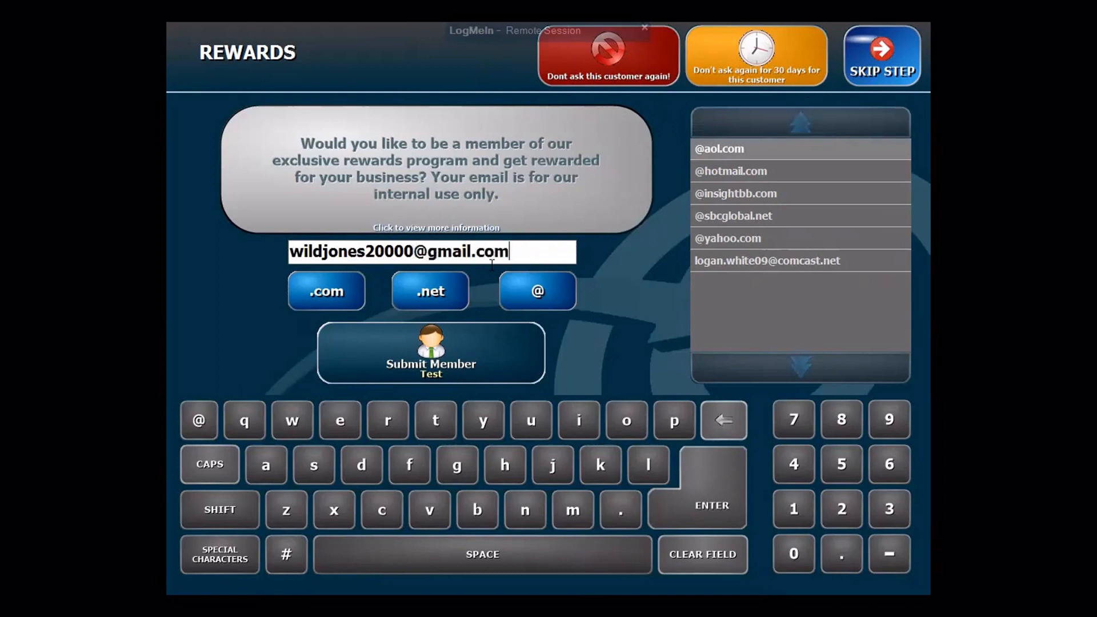
{"action": "left_click", "coordinate": [464, 344]}
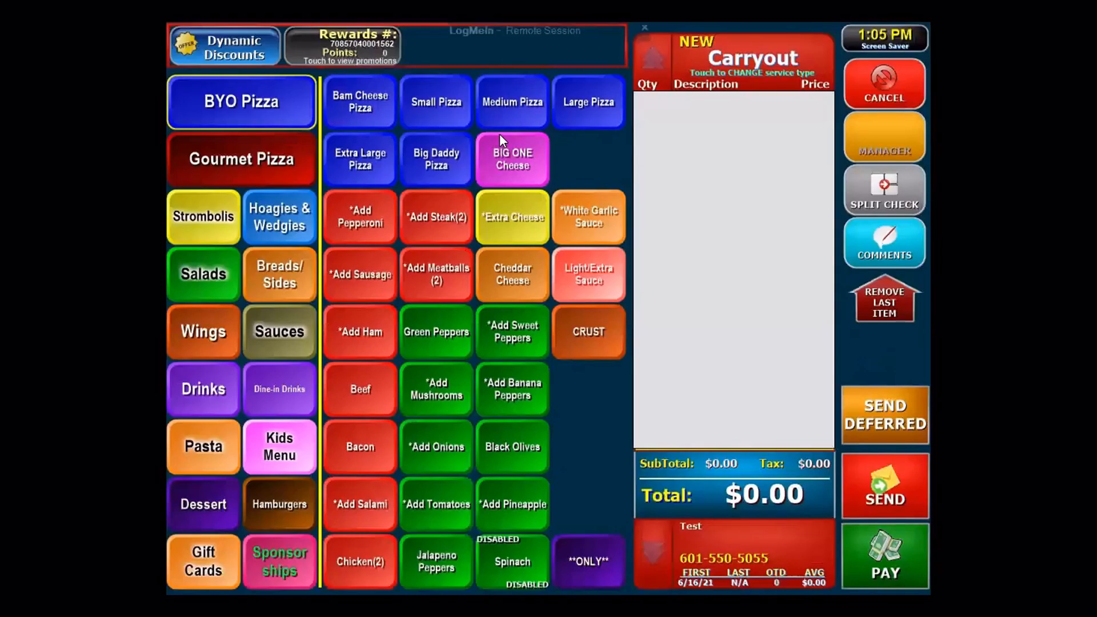
Step: Add two Bam Cheese Pizzas ($8.54) and view the customer's available reward promotions
{"action": "double_click", "coordinate": [369, 106]}
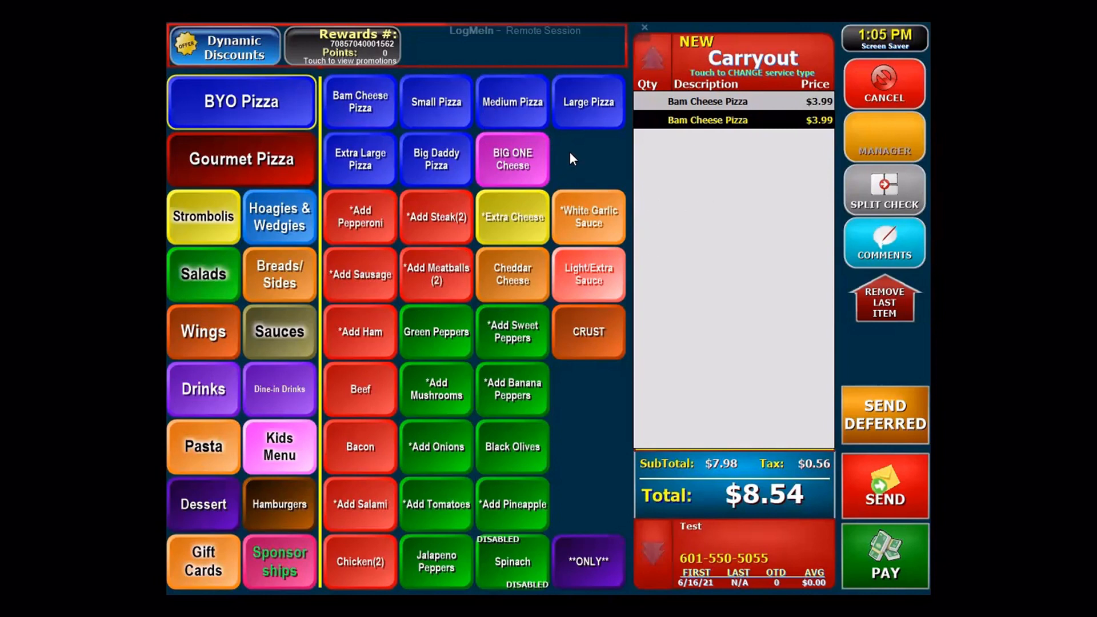
{"action": "left_click", "coordinate": [375, 49]}
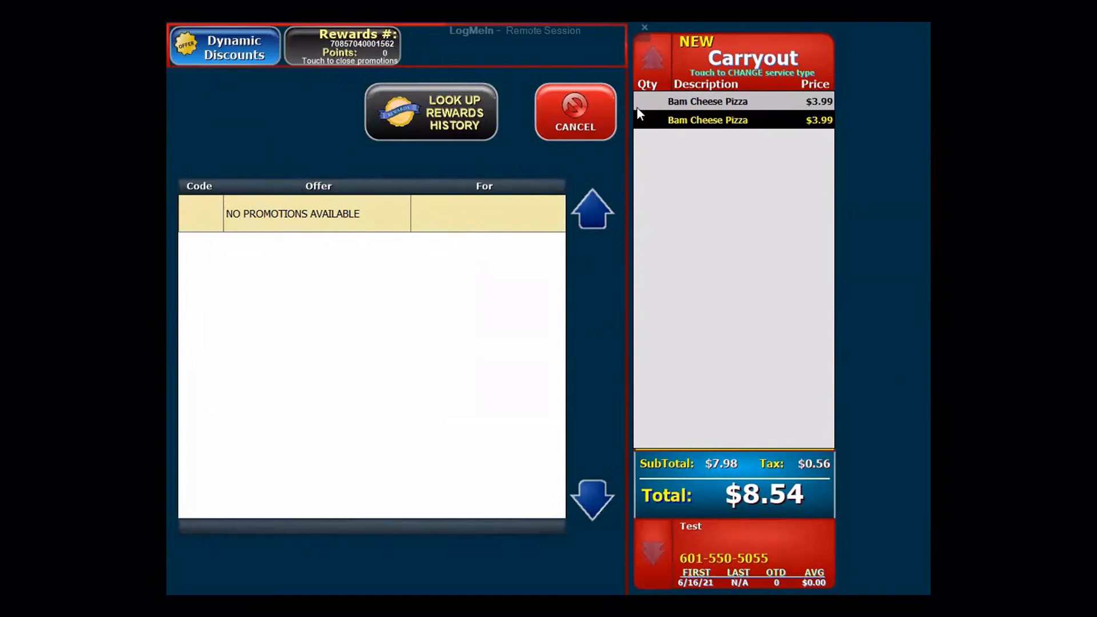
{"action": "left_click", "coordinate": [587, 117]}
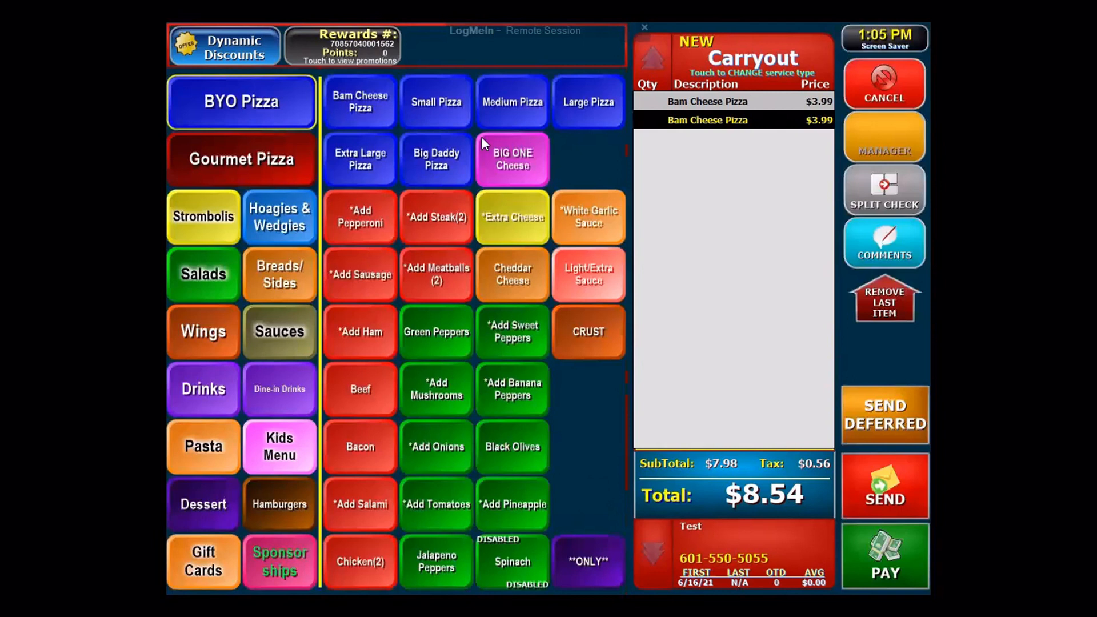
{"action": "left_click", "coordinate": [348, 42]}
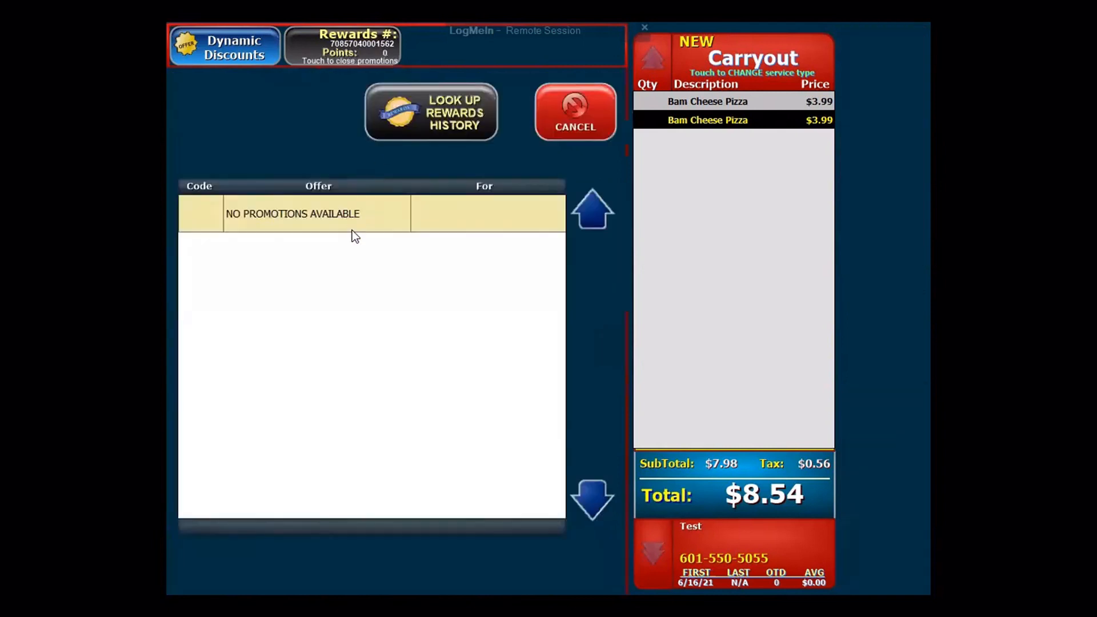
{"action": "left_click", "coordinate": [576, 121]}
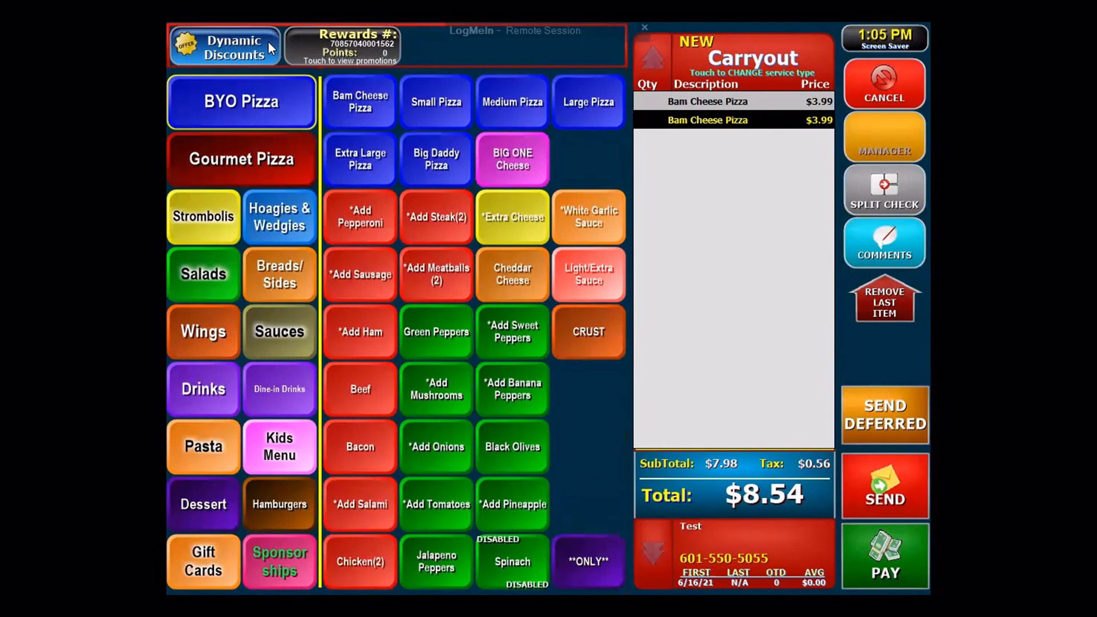
Step: Open Test's order history, edit the customer, and show the Rewards Member options
{"action": "left_click", "coordinate": [737, 500]}
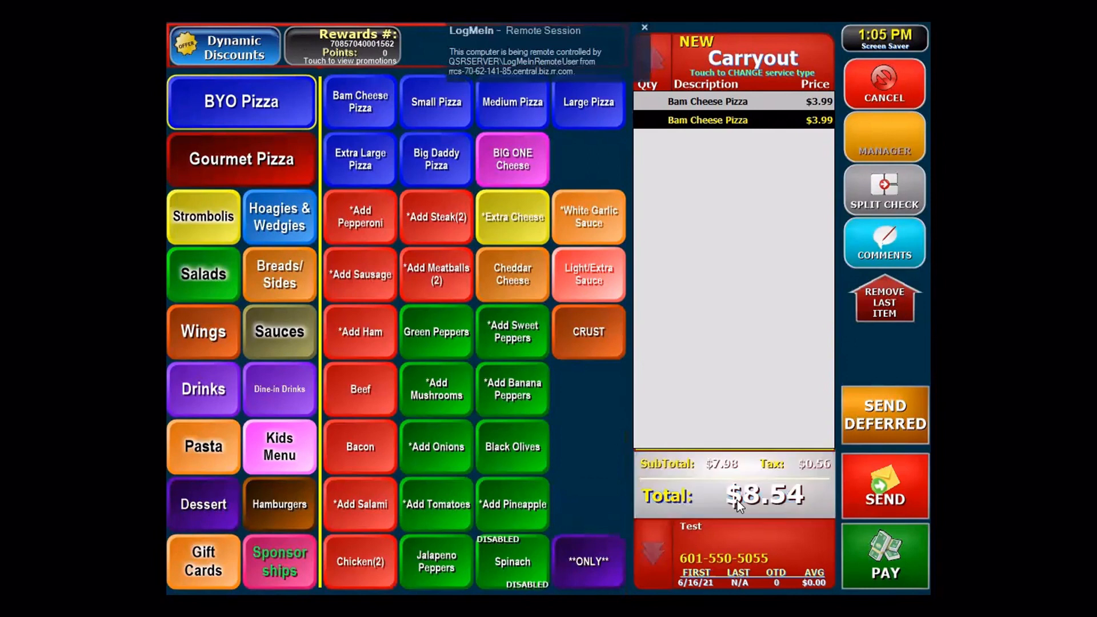
{"action": "left_click", "coordinate": [734, 545]}
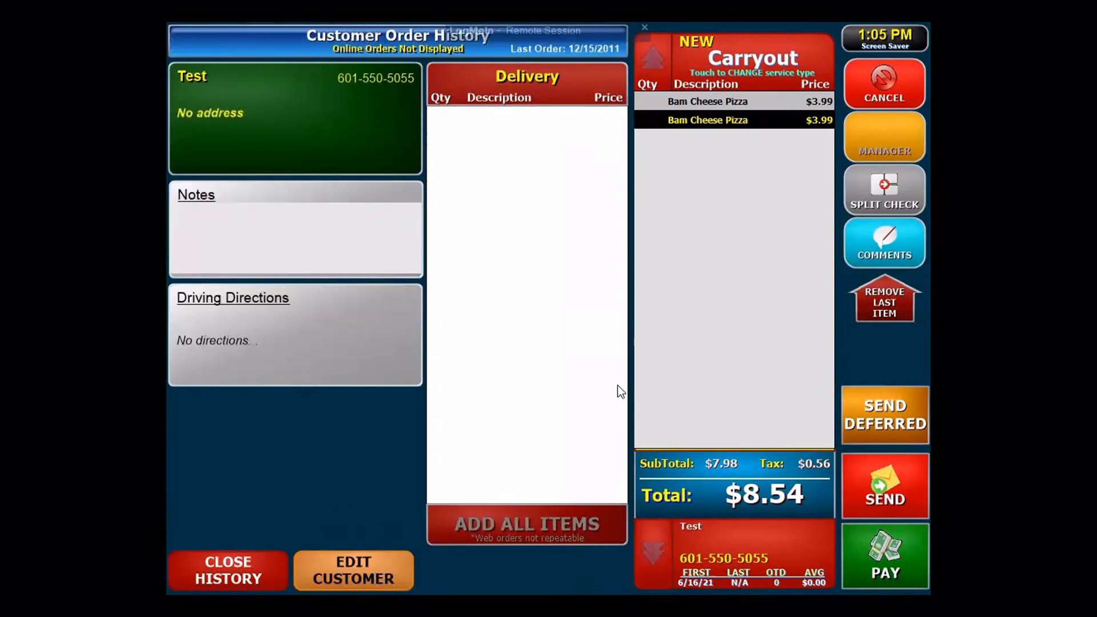
{"action": "left_click", "coordinate": [360, 567]}
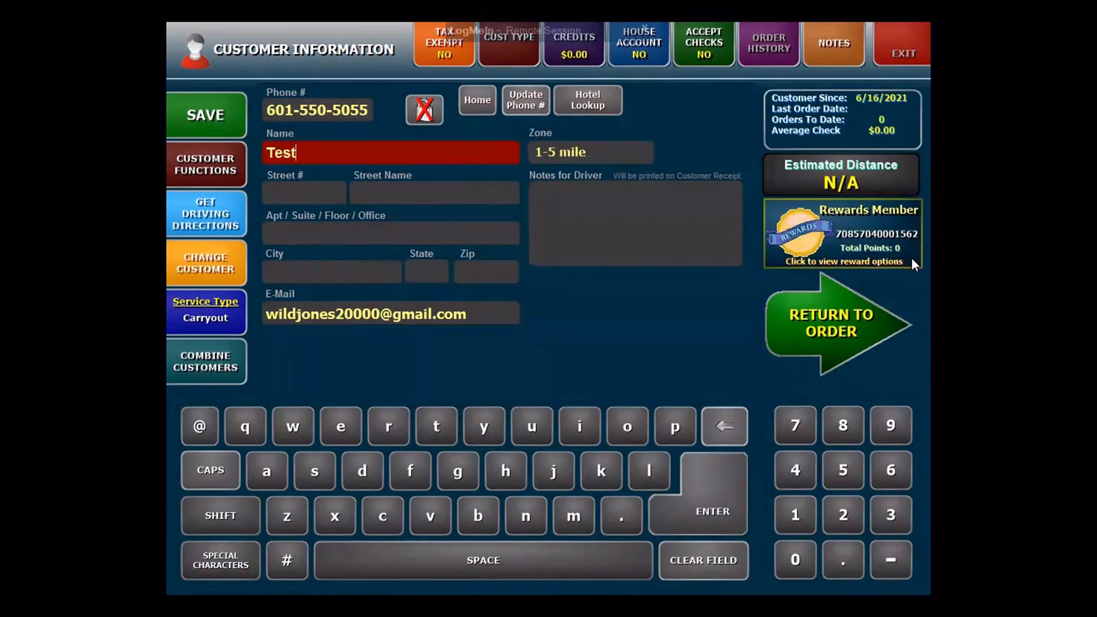
{"action": "left_click", "coordinate": [887, 233]}
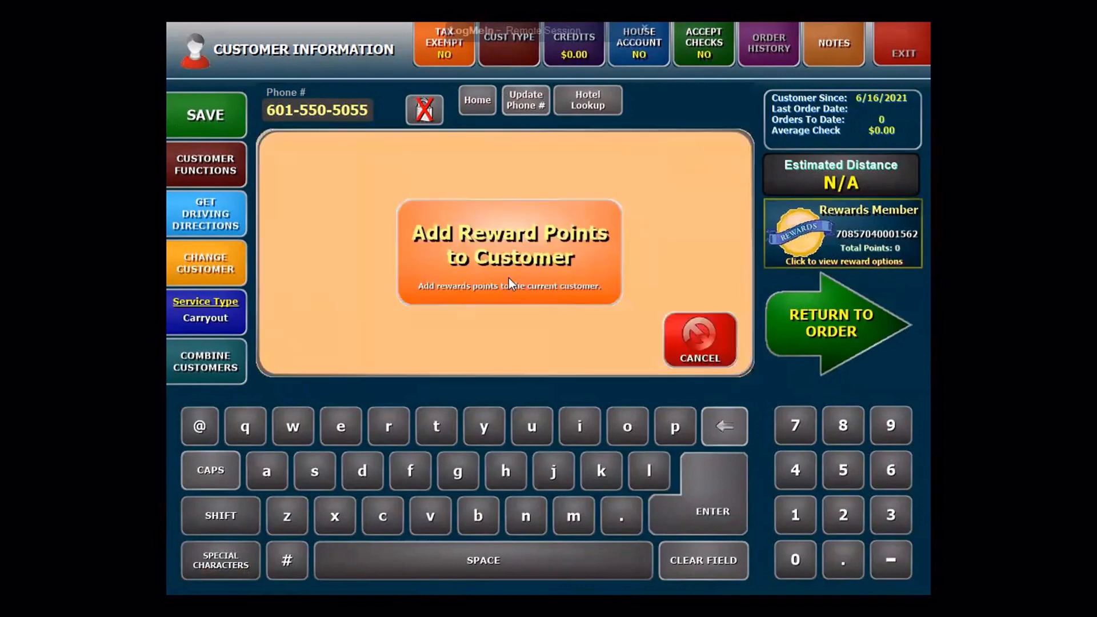
Step: Authorise adding reward points with the password, then cancel the points entry and return to the order
{"action": "left_click", "coordinate": [529, 249]}
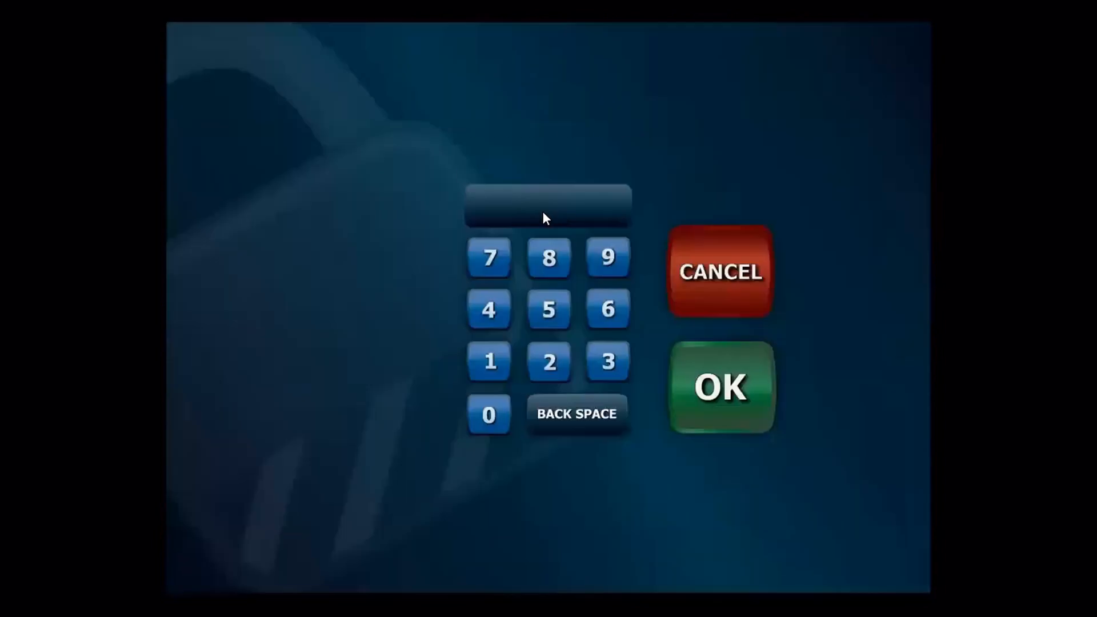
{"action": "type", "text": "******"}
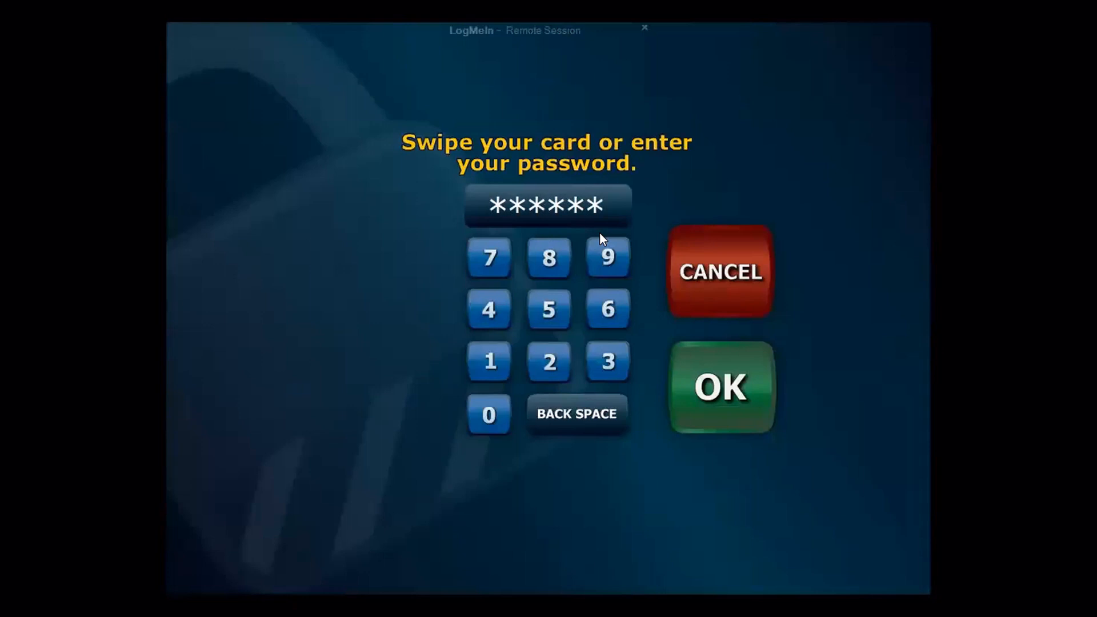
{"action": "key", "text": "Return"}
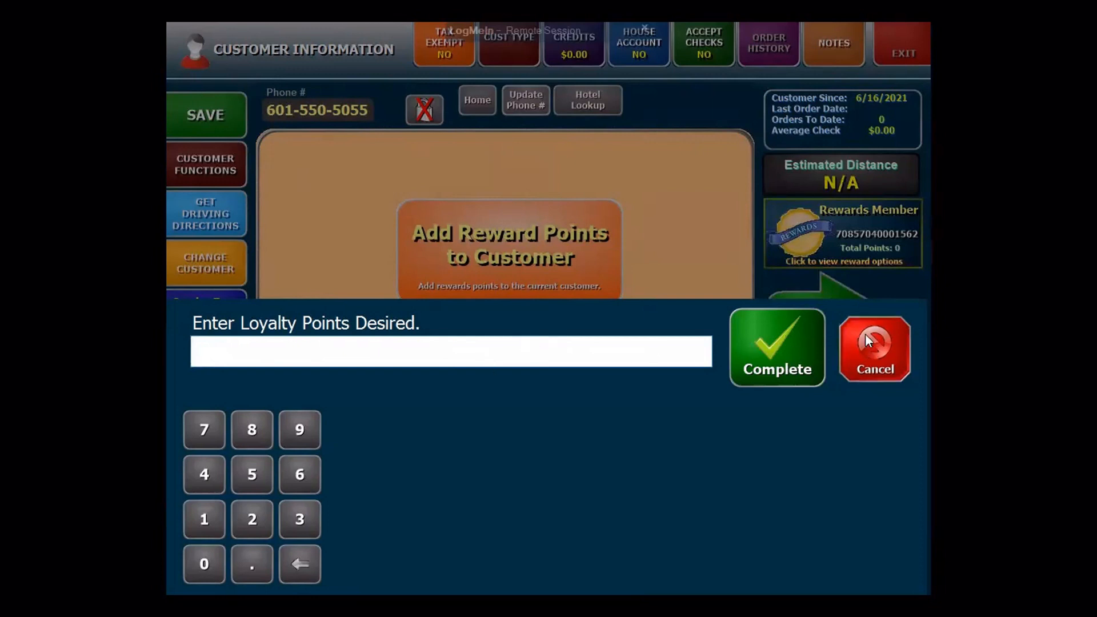
{"action": "left_click", "coordinate": [874, 349]}
{"action": "left_click", "coordinate": [731, 346]}
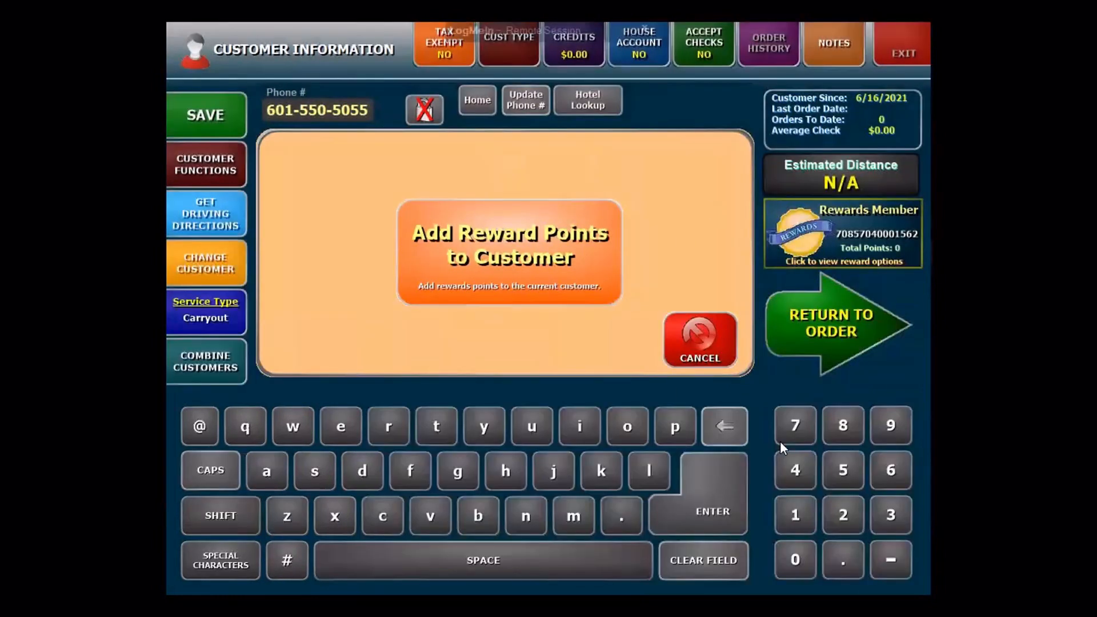
{"action": "left_click", "coordinate": [859, 323]}
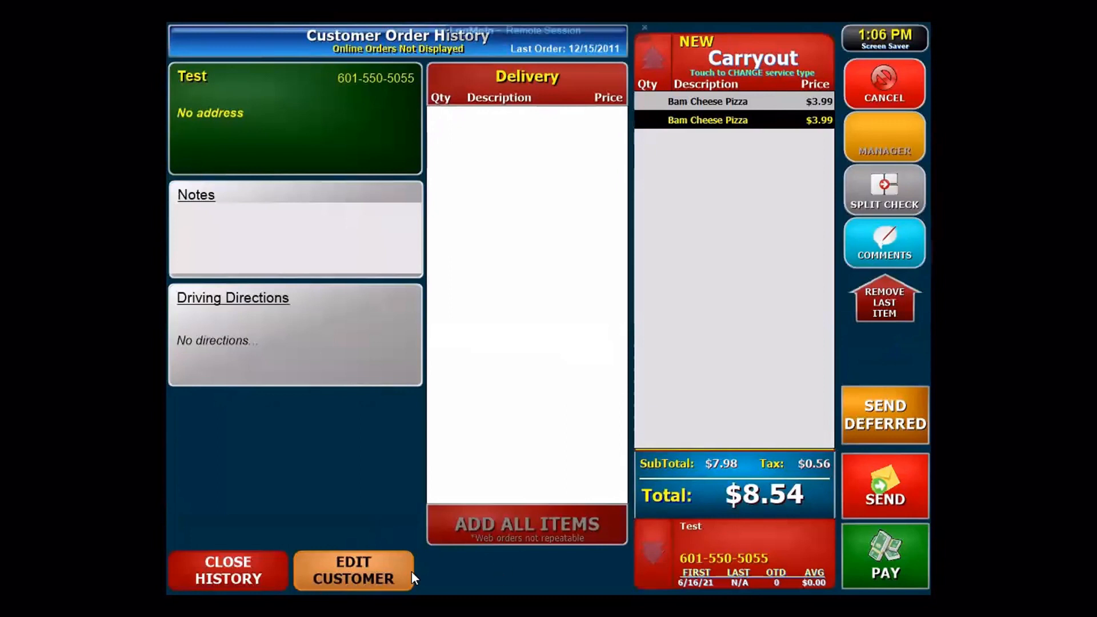
Step: Close Test's order history to show the Customer Information record
{"action": "left_click", "coordinate": [251, 567]}
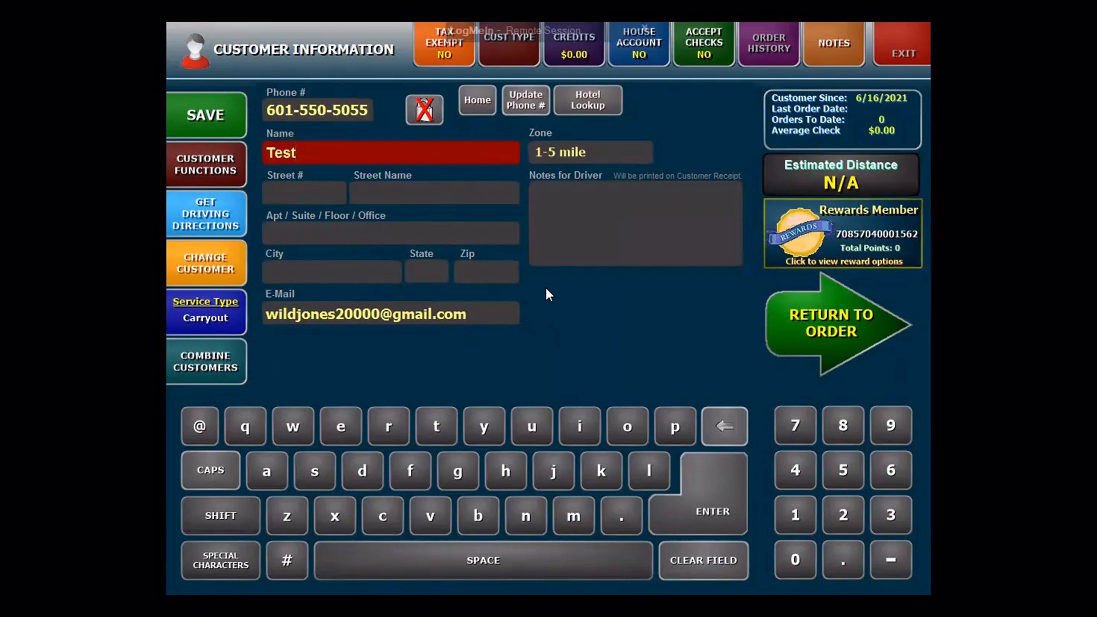
Step: Search 'test' to merge with another TEST customer, cancel the merge, then cancel the carryout order
{"action": "left_click", "coordinate": [222, 367]}
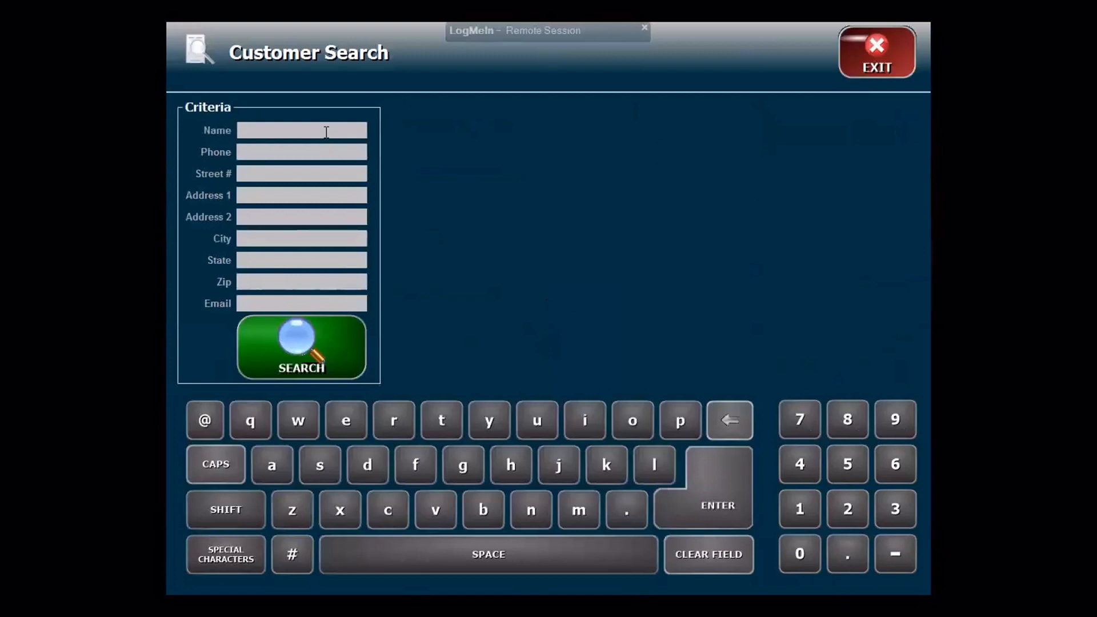
{"action": "type", "text": "test"}
{"action": "left_click", "coordinate": [311, 357]}
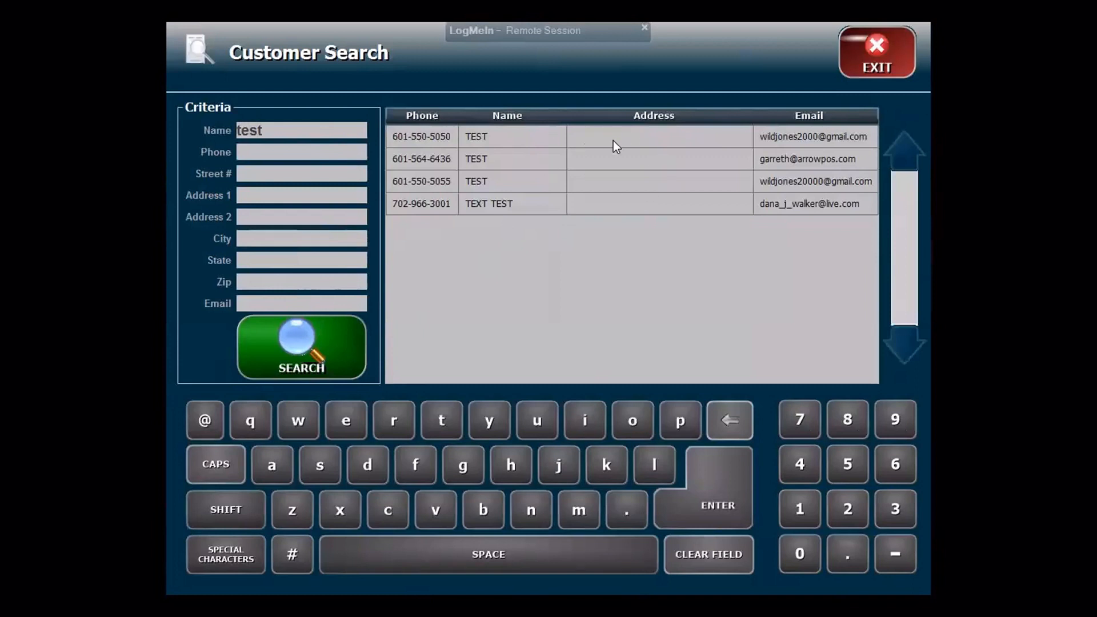
{"action": "left_click", "coordinate": [540, 226]}
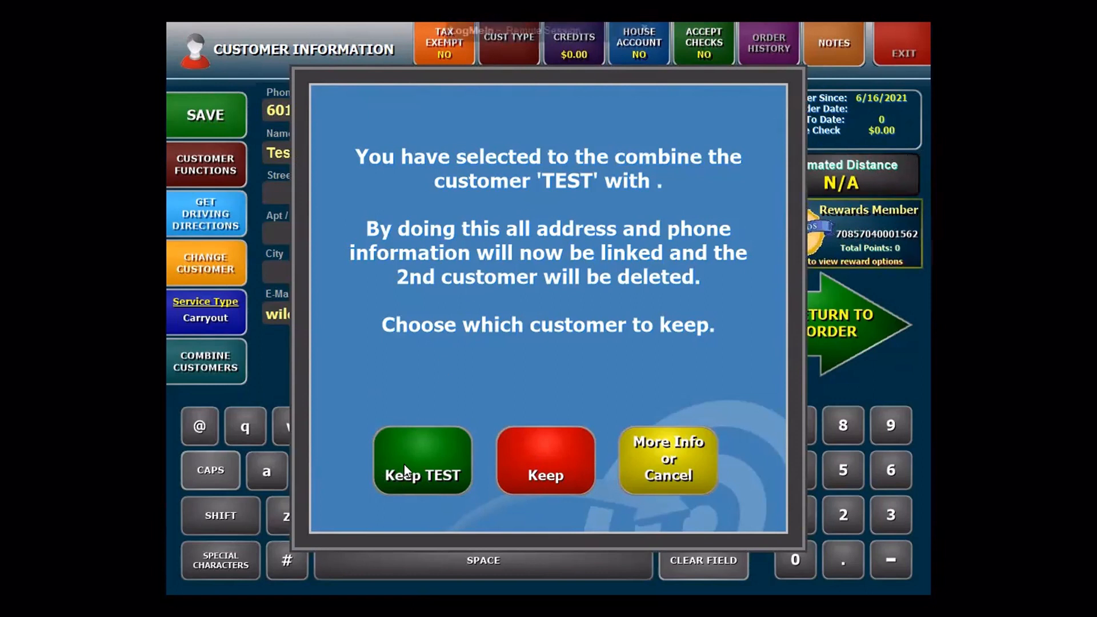
{"action": "left_click", "coordinate": [690, 473]}
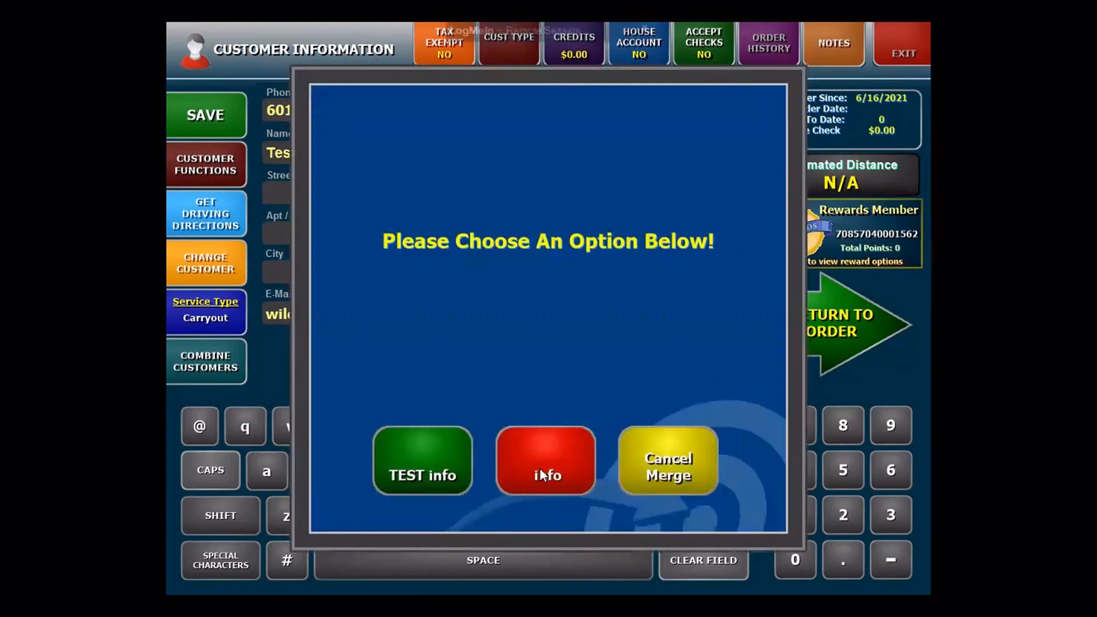
{"action": "left_click", "coordinate": [703, 455]}
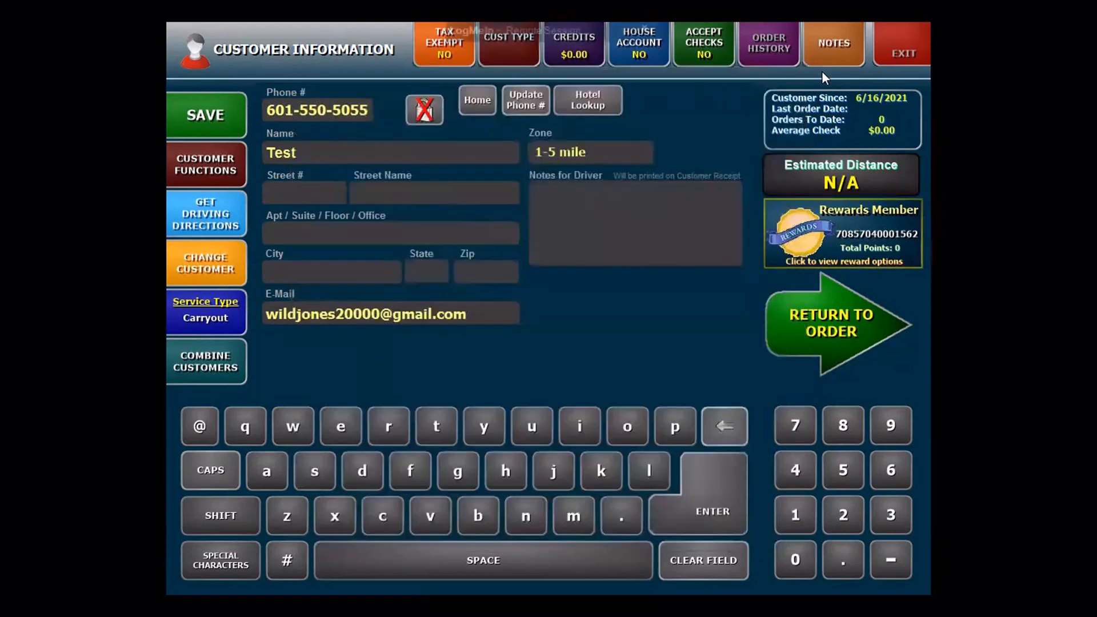
{"action": "left_click", "coordinate": [795, 337]}
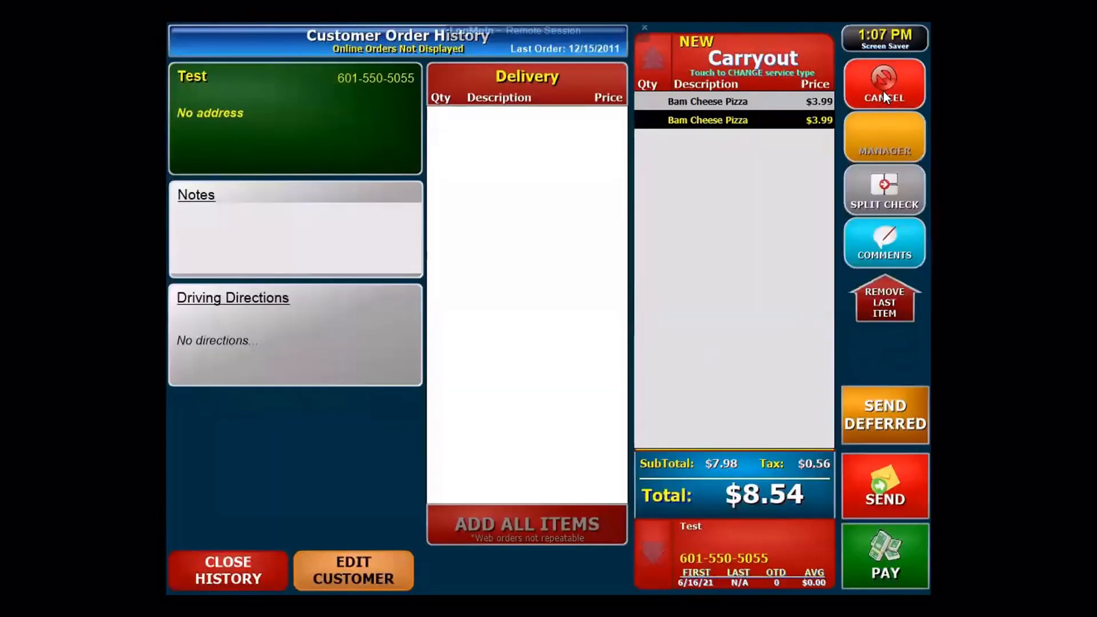
{"action": "left_click", "coordinate": [884, 94]}
Step: Confirm the order cancellation and enter Back Office Configuration with the admin password
{"action": "left_click", "coordinate": [489, 452]}
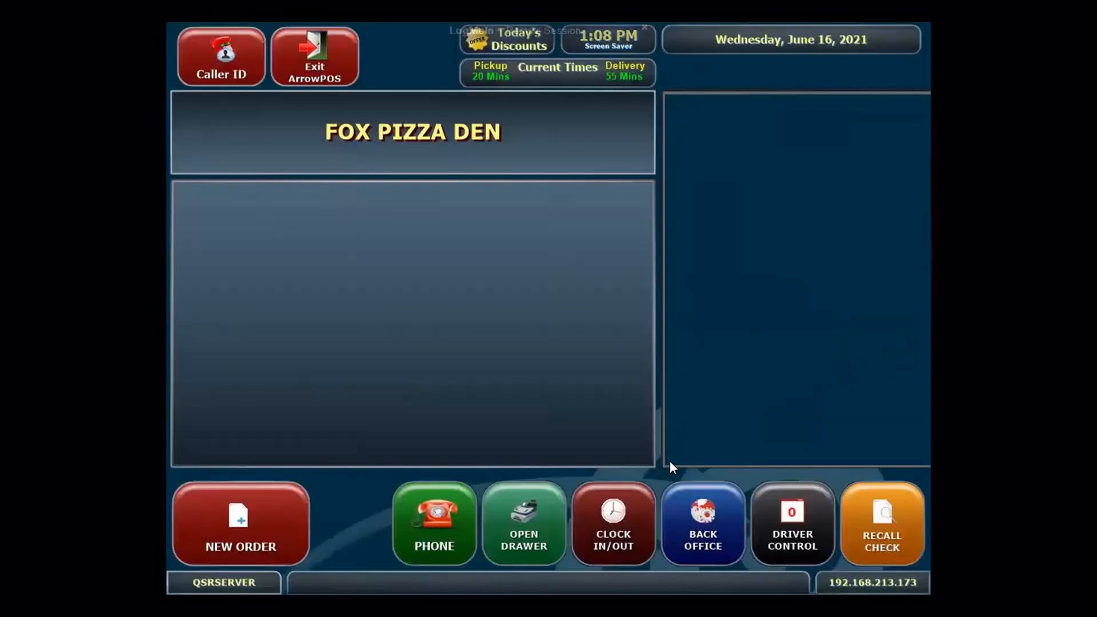
{"action": "left_click", "coordinate": [703, 524]}
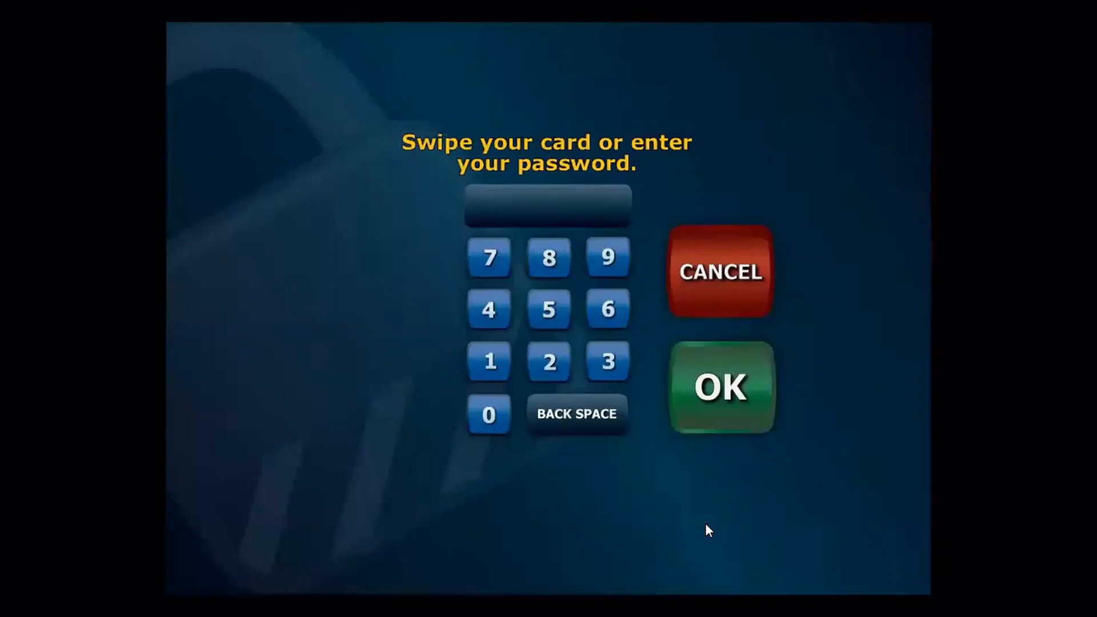
{"action": "type", "text": "******"}
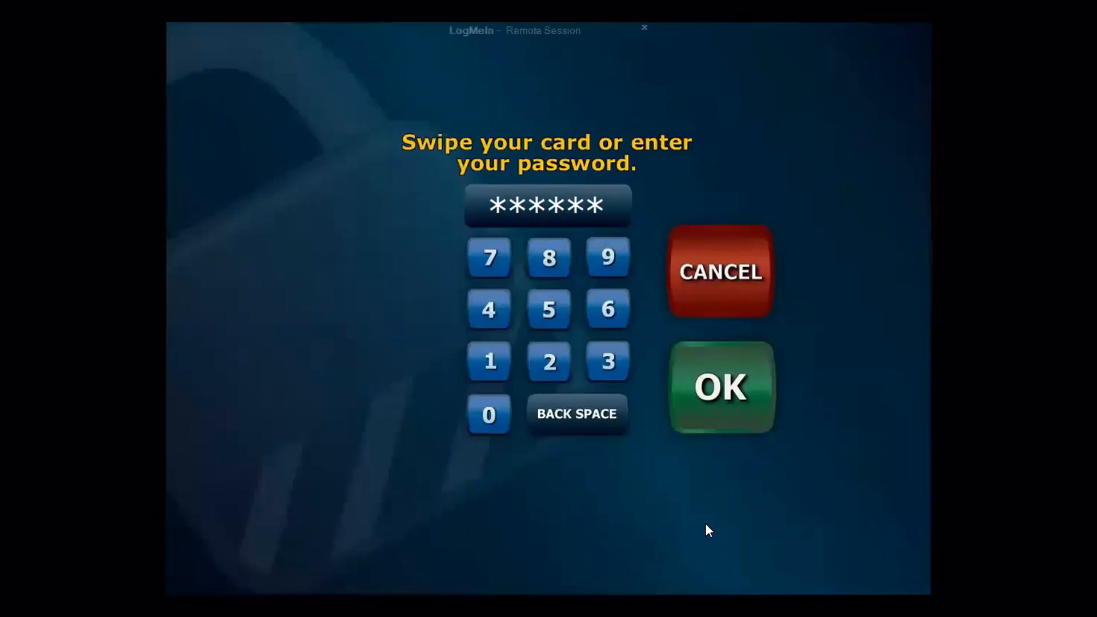
{"action": "key", "text": "Return"}
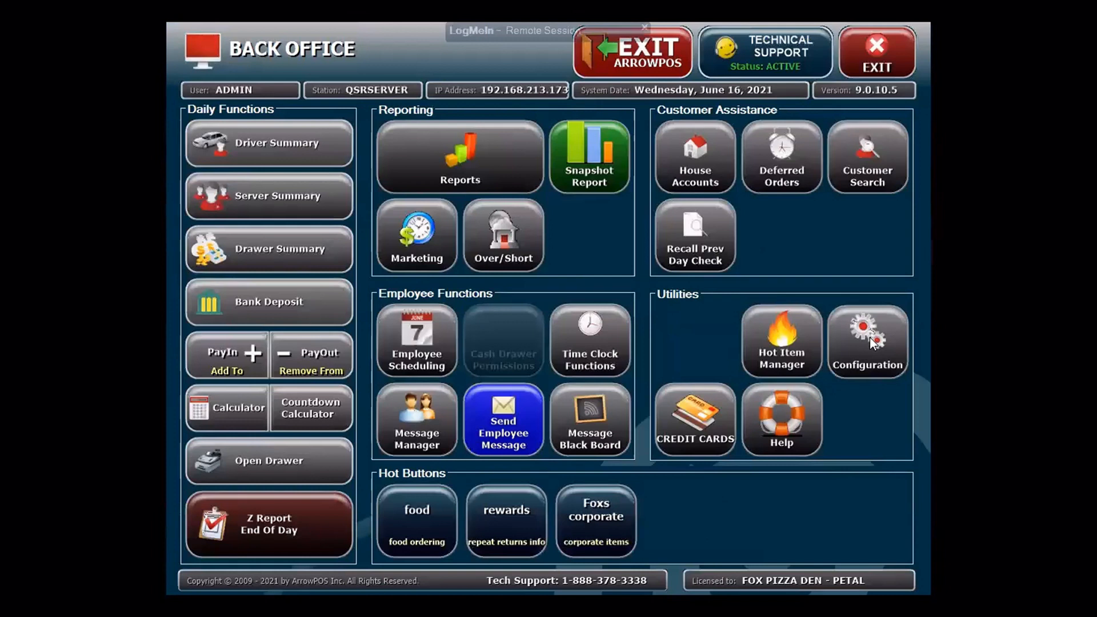
{"action": "left_click", "coordinate": [868, 340]}
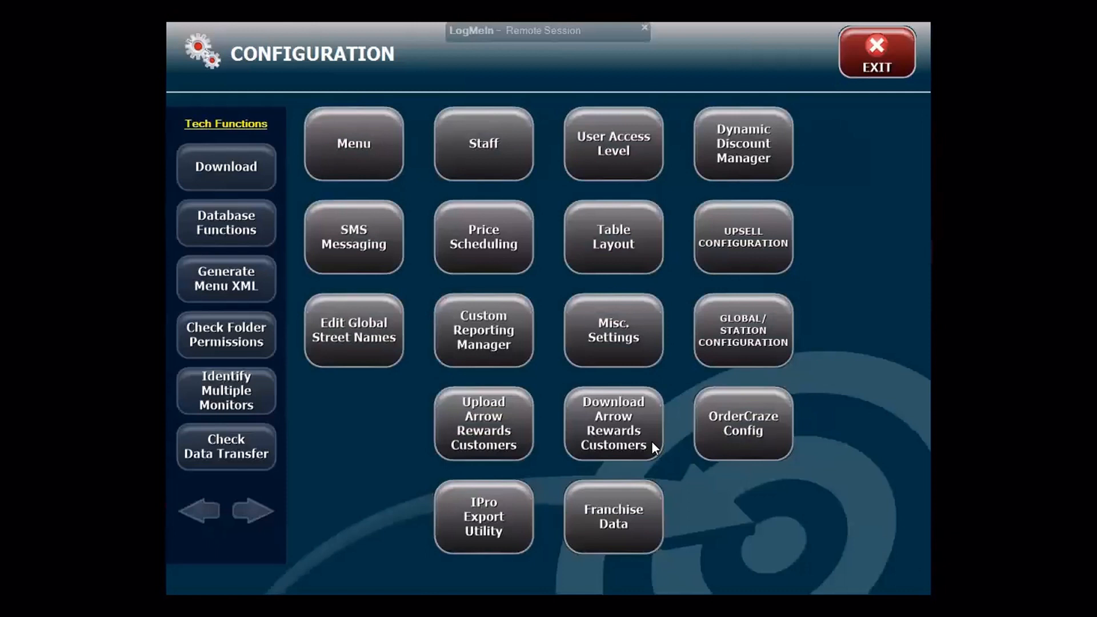
Step: Download Arrow Rewards customers since 5/16/2021, compare all 51, then exit to the main screen
{"action": "left_click", "coordinate": [625, 424]}
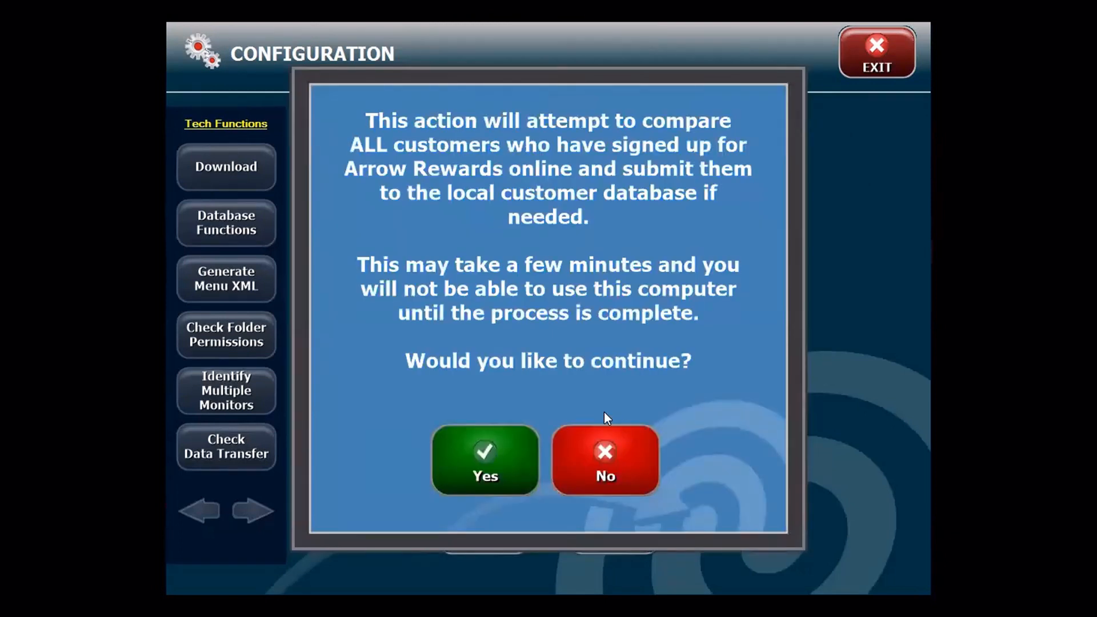
{"action": "left_click", "coordinate": [466, 469]}
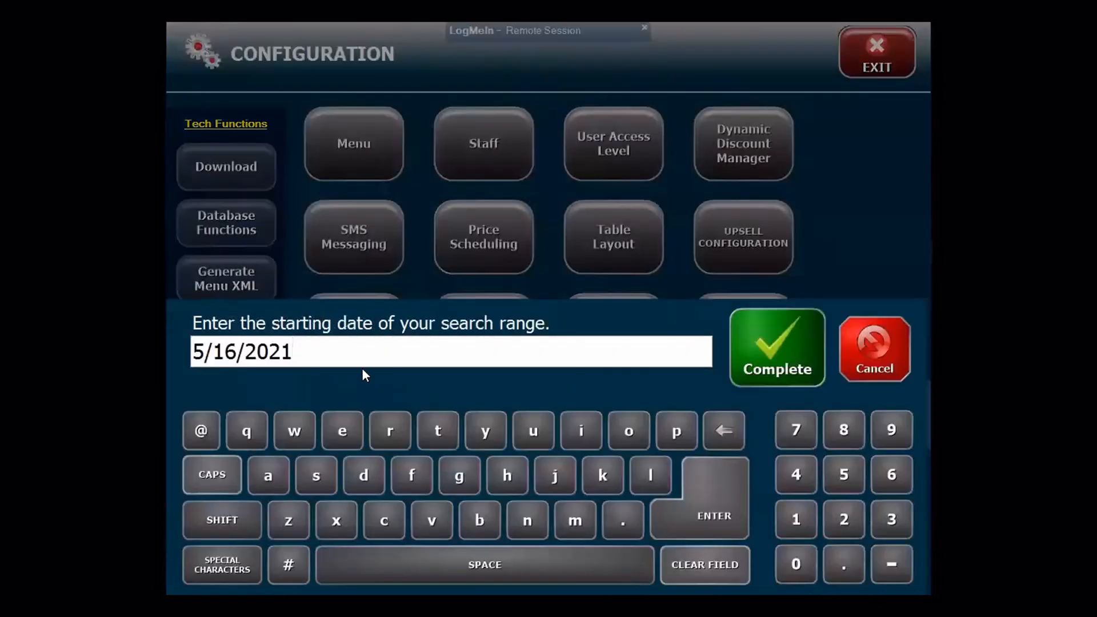
{"action": "left_click", "coordinate": [762, 356]}
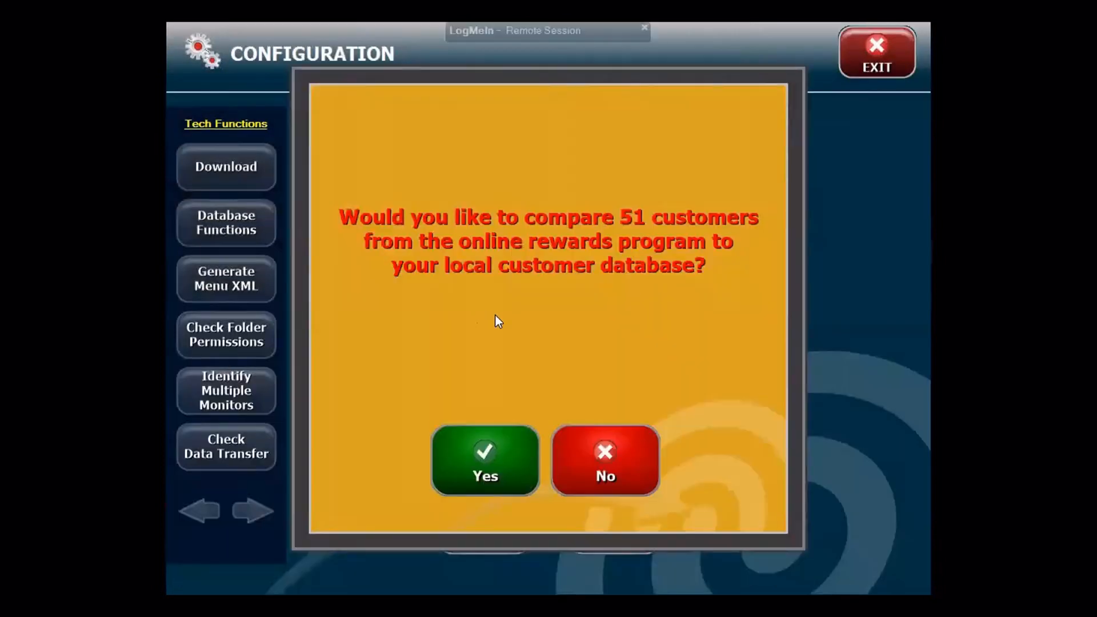
{"action": "left_click", "coordinate": [493, 458]}
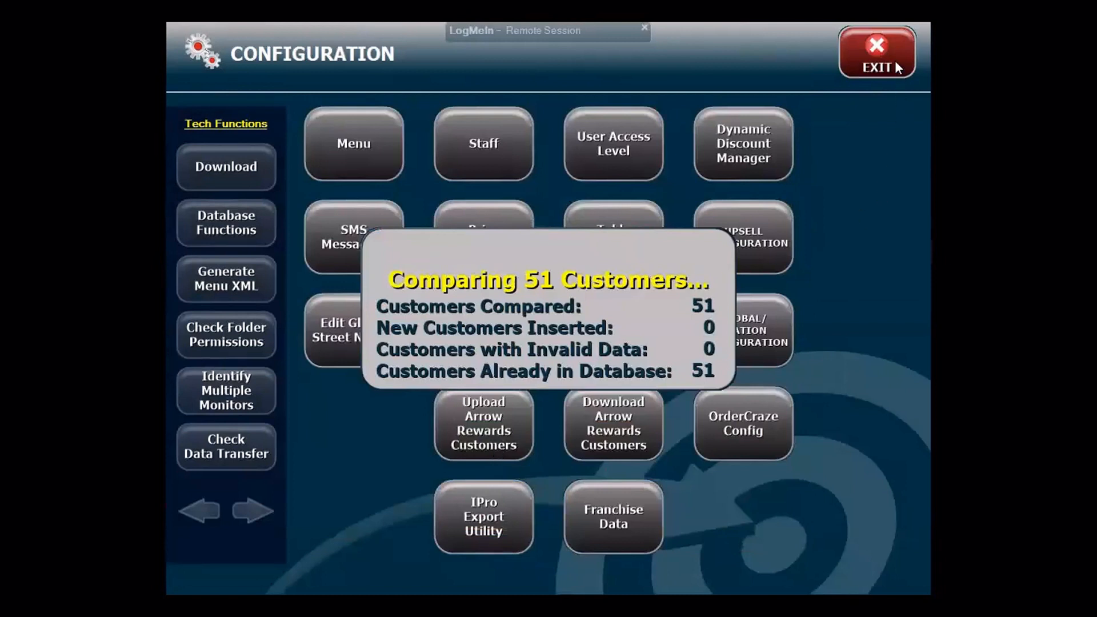
{"action": "left_click", "coordinate": [866, 62]}
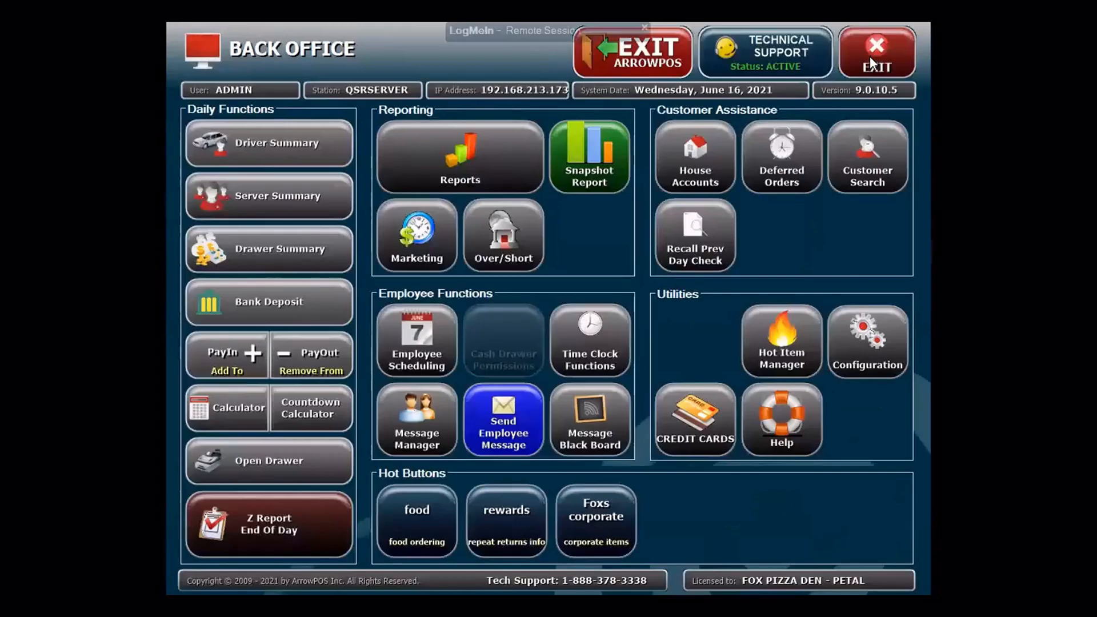
{"action": "left_click", "coordinate": [874, 62]}
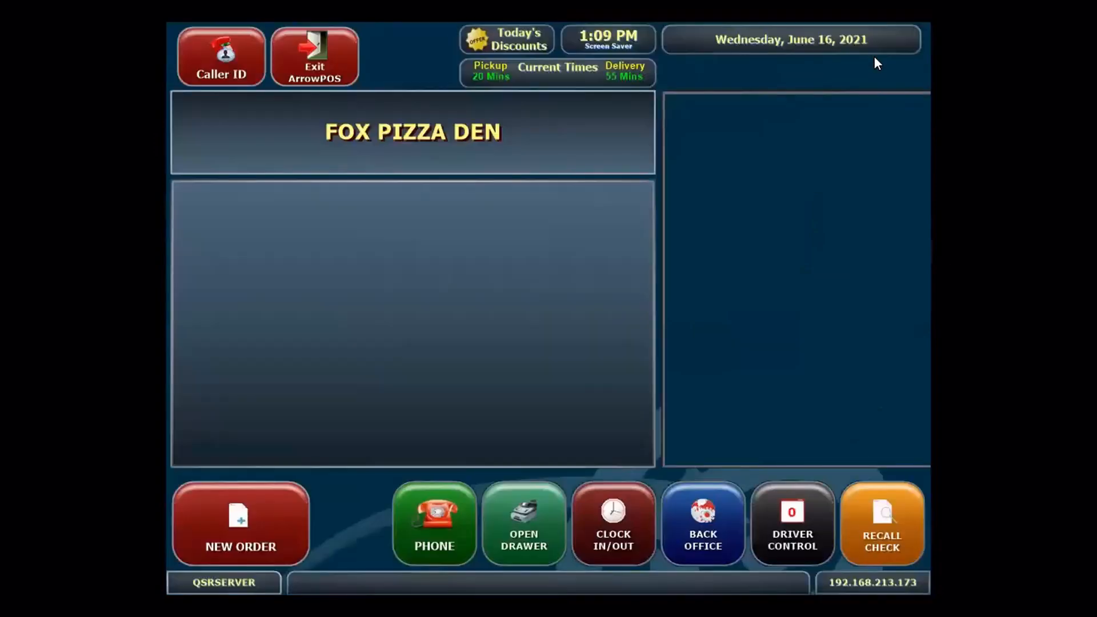